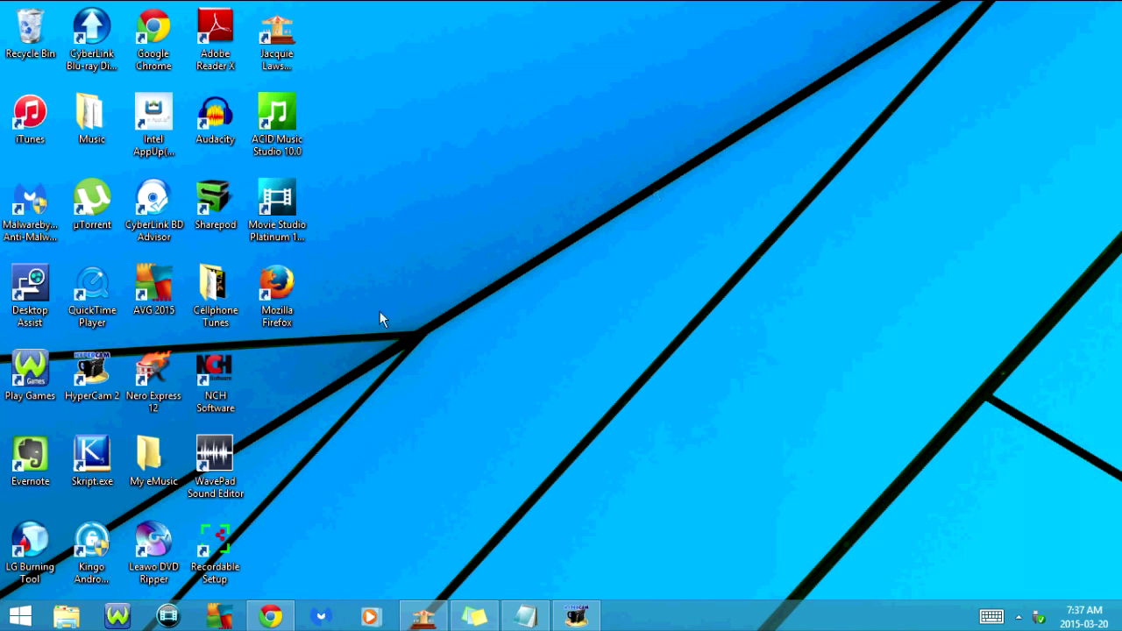
- Bring a blank Untitled Notepad document to the front of the desktop
{"action": "key", "text": "alt+Tab"}
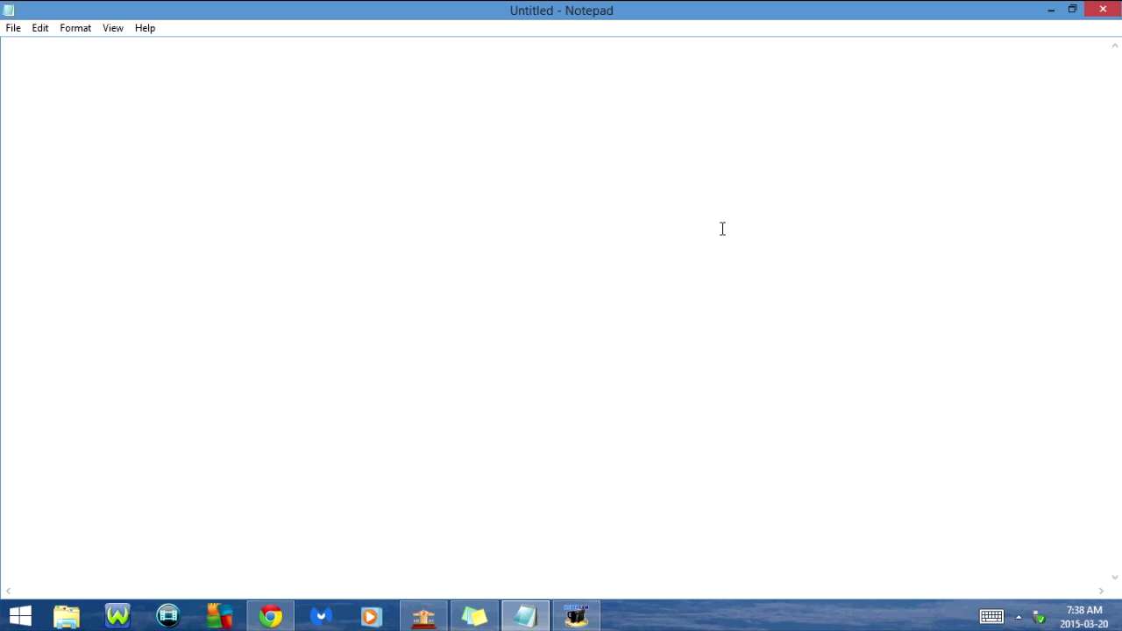
{"action": "key", "text": "ctrl+o"}
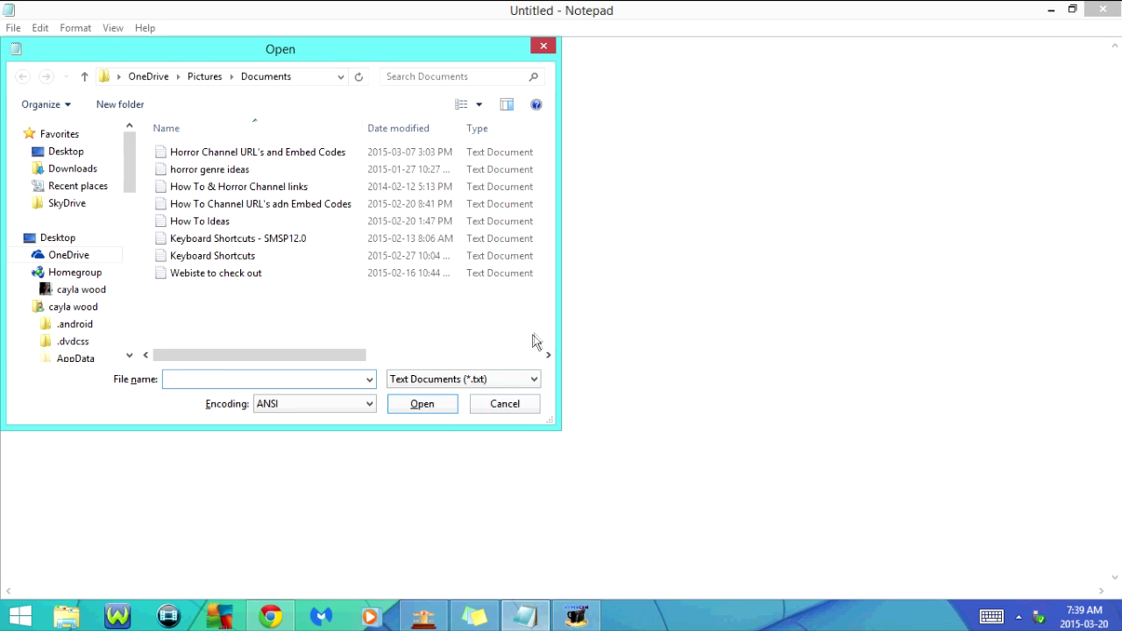
{"action": "left_click", "coordinate": [505, 404]}
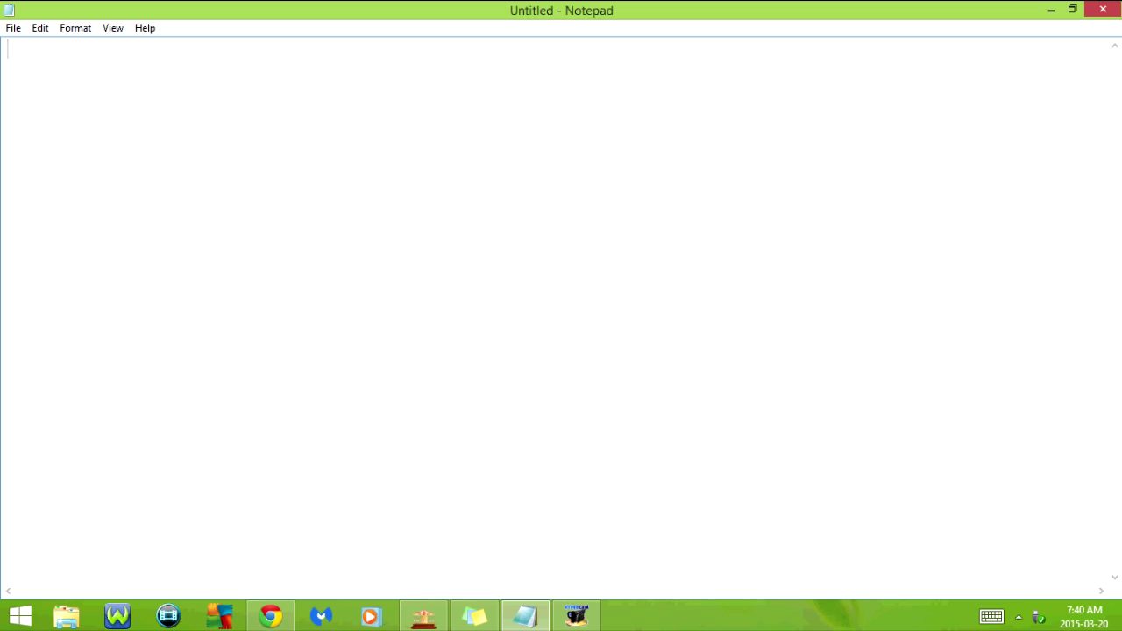
- Type 'Hello, how are you?', removing the stray space, and bring up Save As
{"action": "type", "text": "Hello,"}
{"action": "key", "text": "BackSpace"}
{"action": "type", "text": ", how are you"}
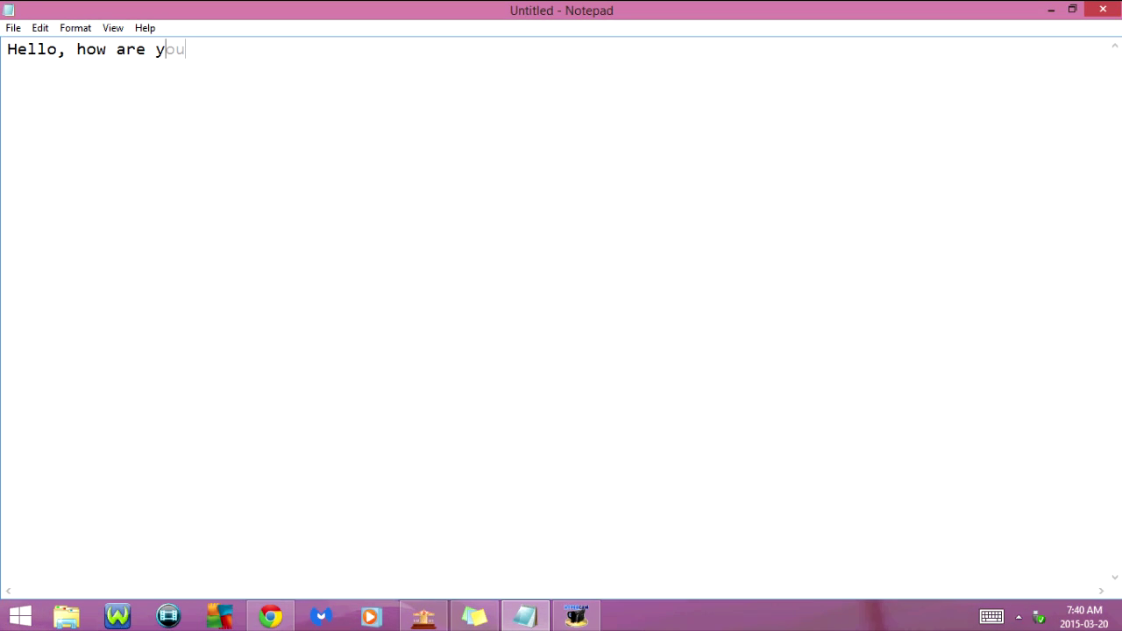
{"action": "type", "text": "?"}
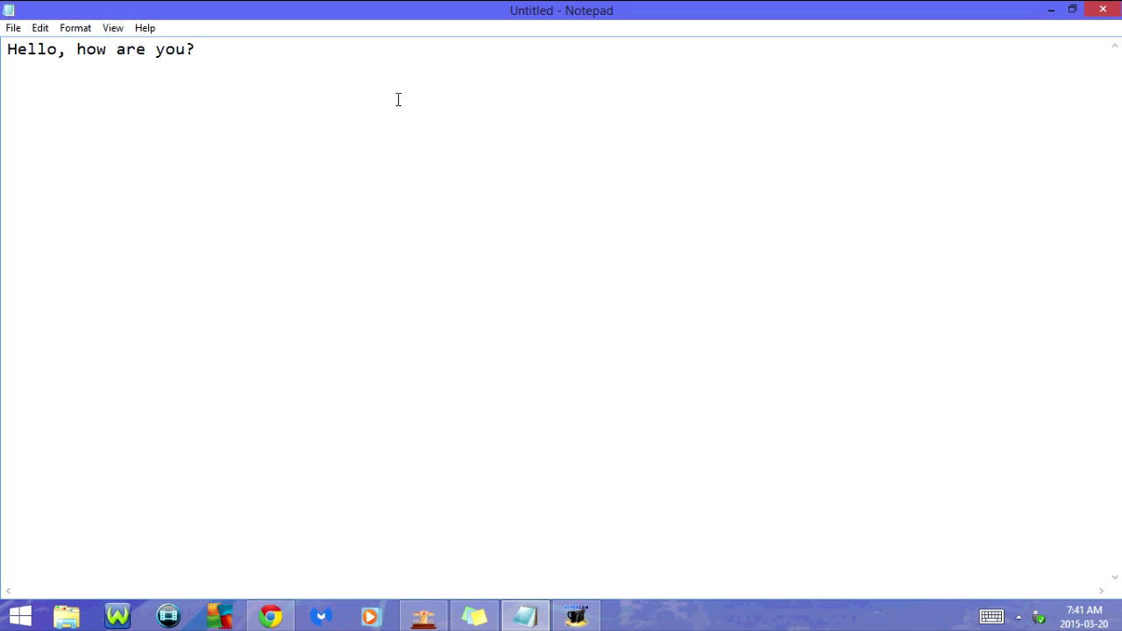
{"action": "key", "text": "ctrl+s"}
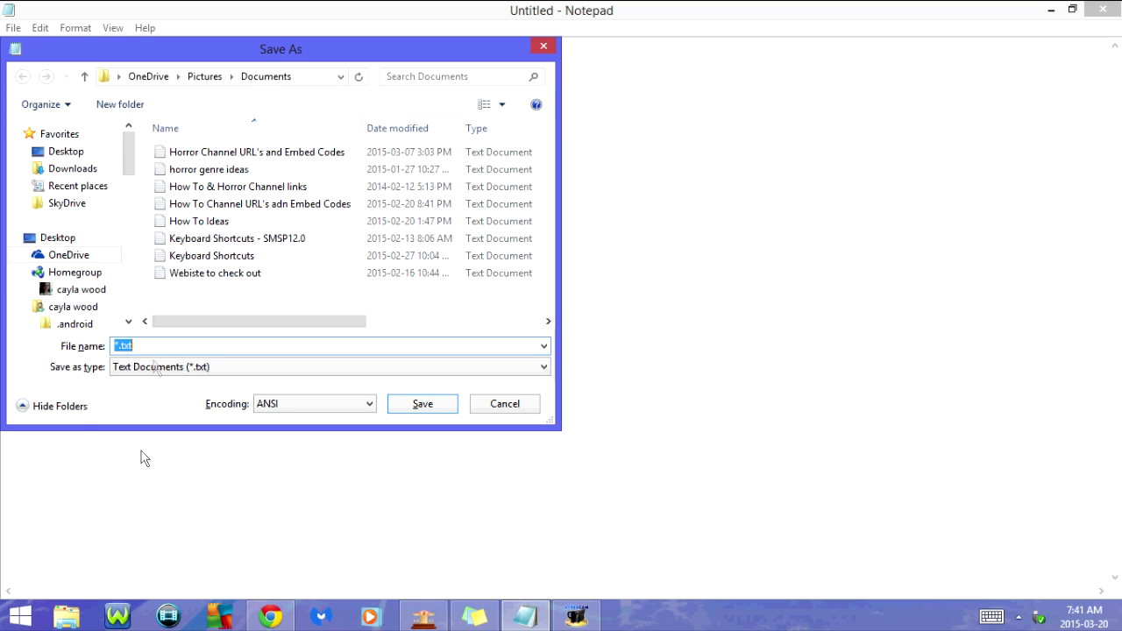
- Save the document in Documents under the file name 'Hello'
{"action": "key", "text": "BackSpace"}
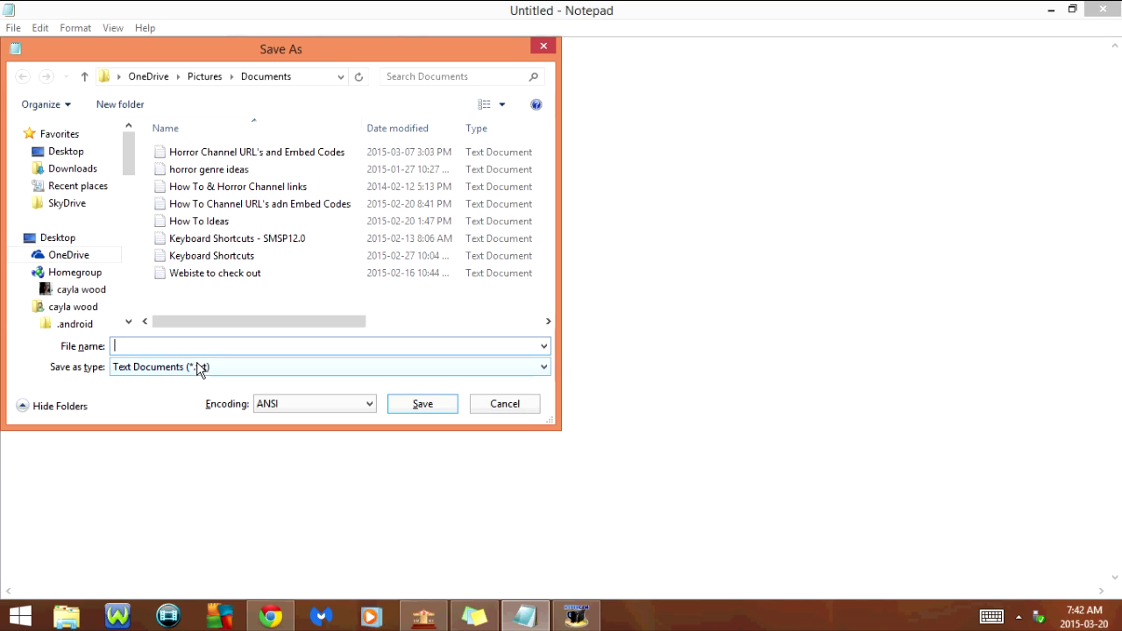
{"action": "type", "text": "Hello"}
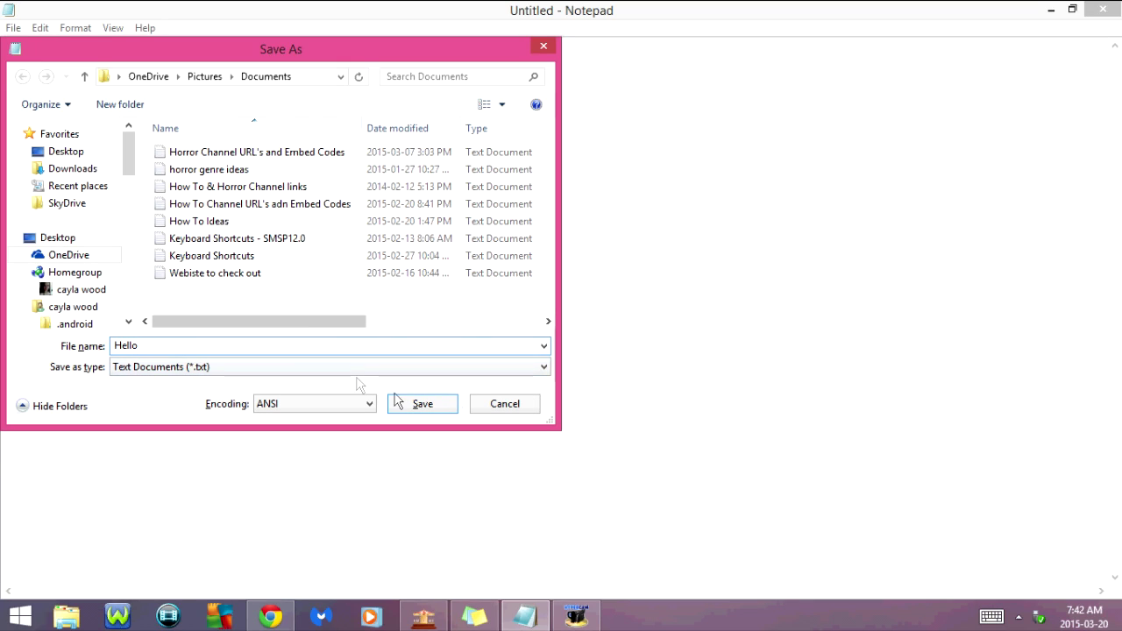
{"action": "left_click", "coordinate": [421, 410]}
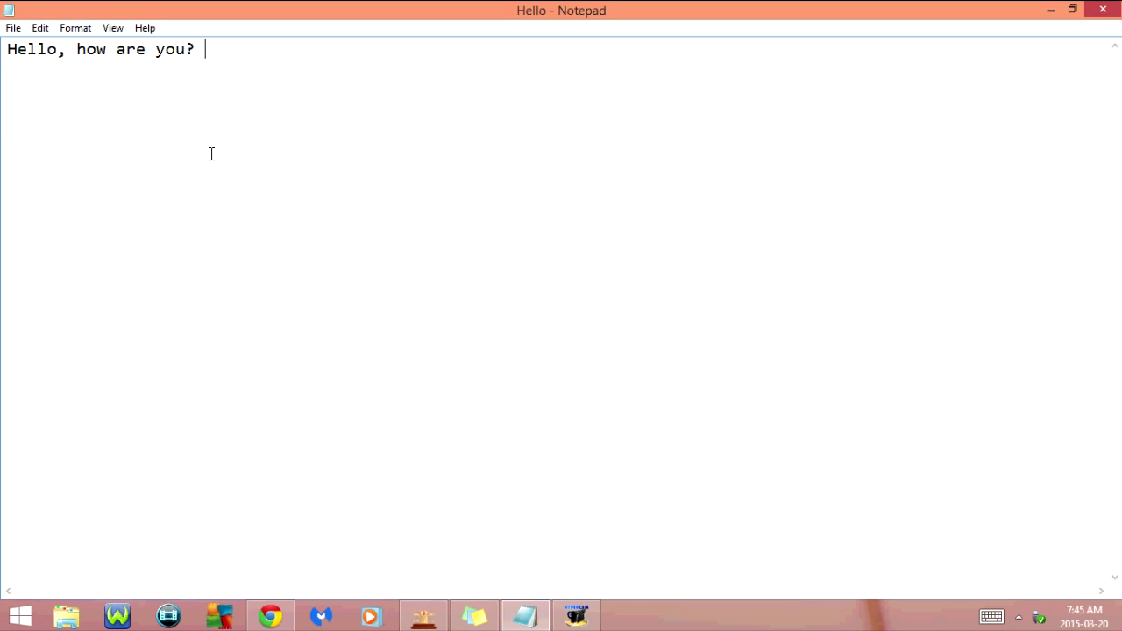
- Start a new document, bring up the Print dialog, and cancel without printing
{"action": "key", "text": "ctrl+n"}
{"action": "type", "text": "Hello, how are you?"}
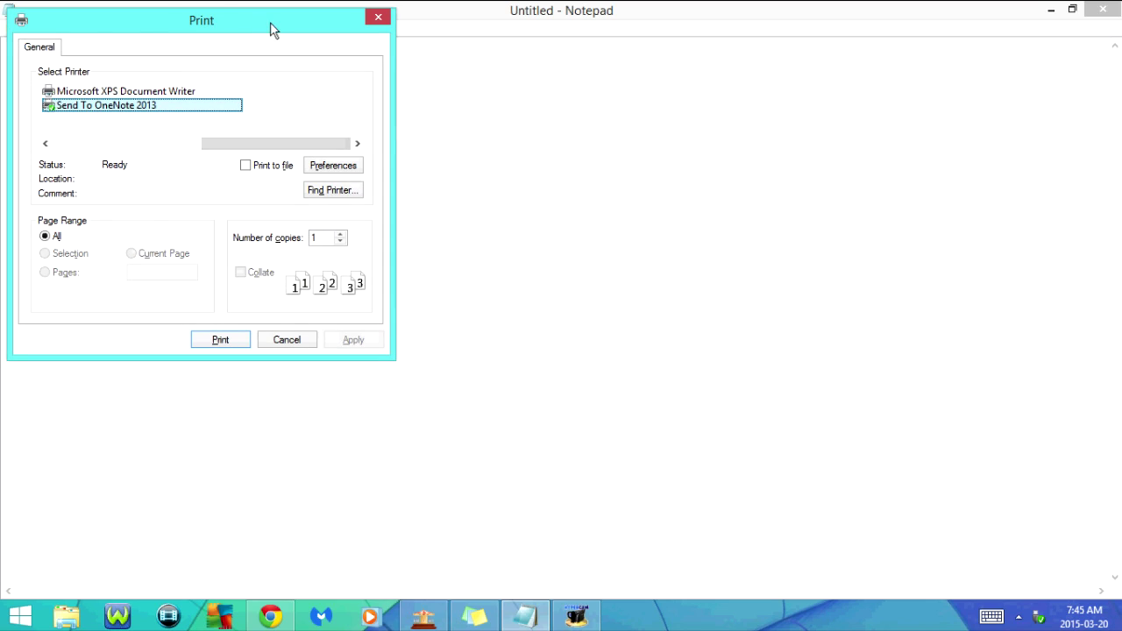
{"action": "left_click", "coordinate": [296, 395]}
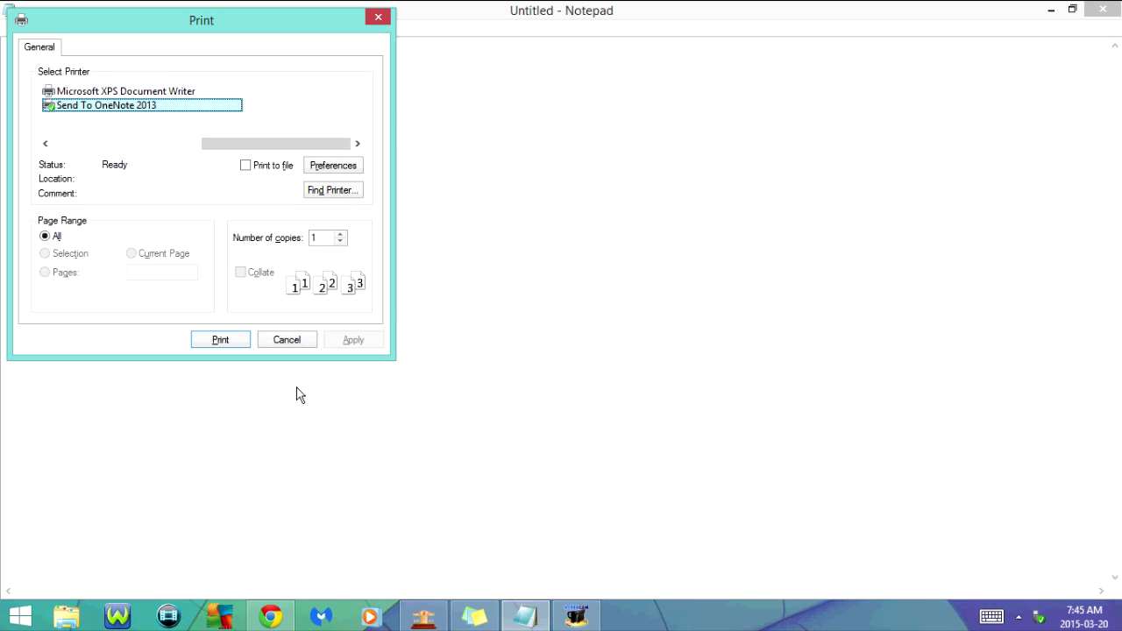
{"action": "left_click", "coordinate": [290, 341]}
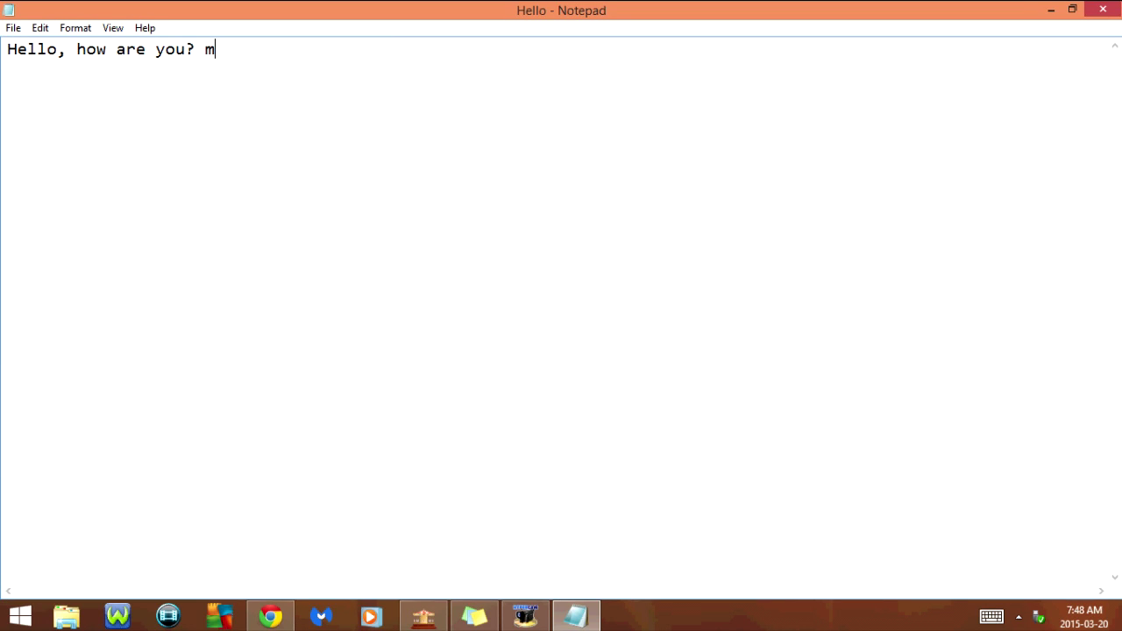
- Delete the stray m and retype 'how are you?' so the line reads 'Hello, how are you?'
{"action": "key", "text": "BackSpace"}
{"action": "left_click_drag", "start_coordinate": [195, 51], "coordinate": [77, 60]}
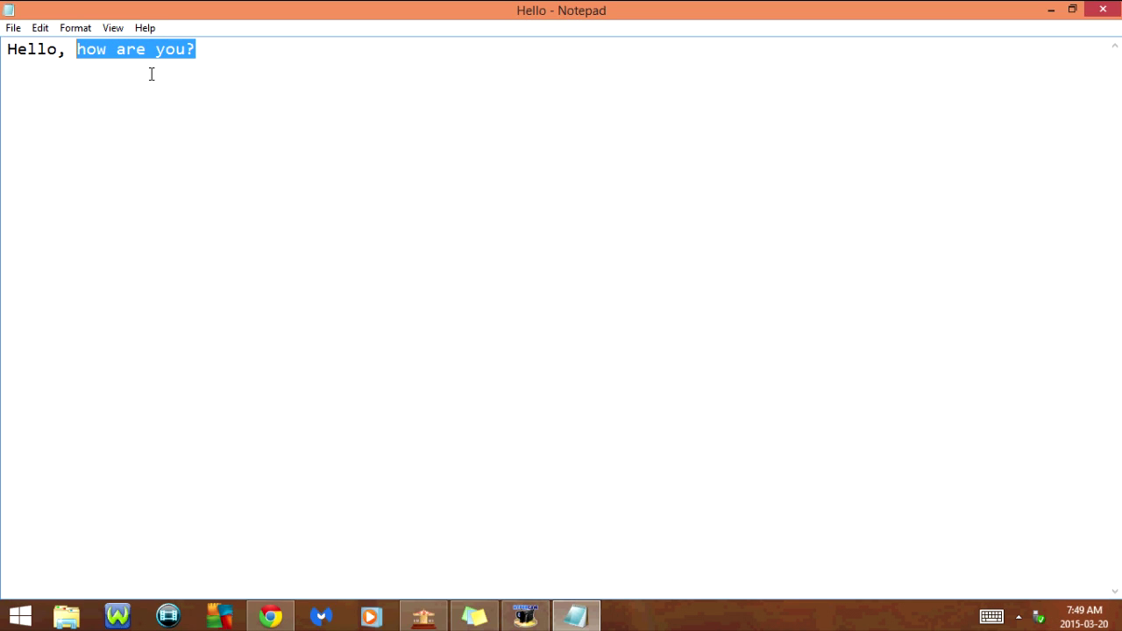
{"action": "key", "text": "Delete"}
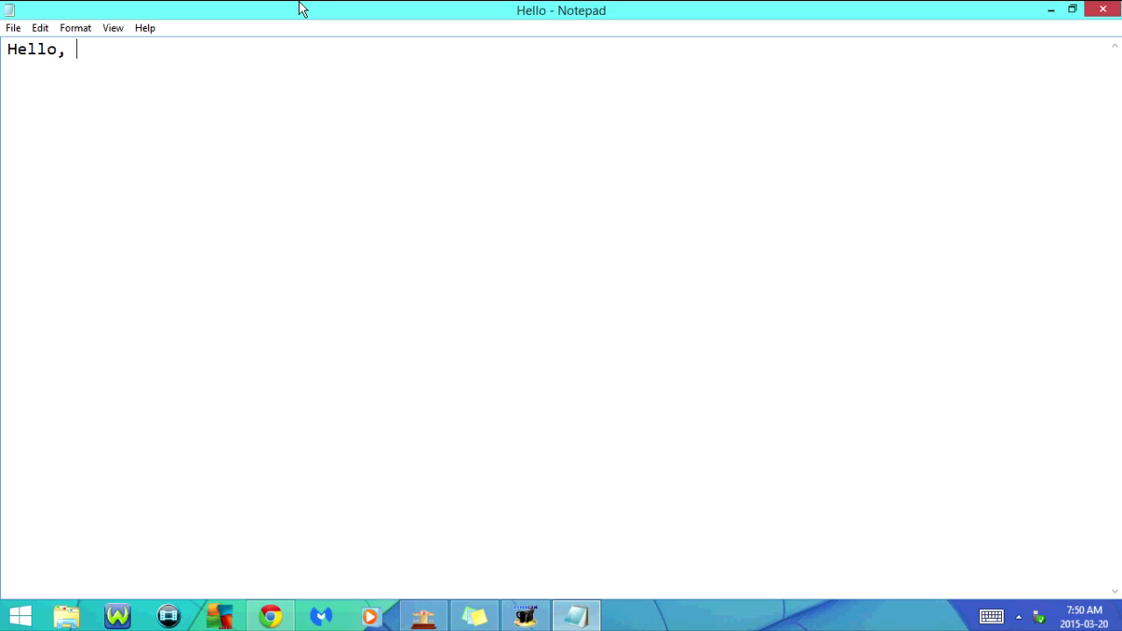
{"action": "type", "text": "how are you?"}
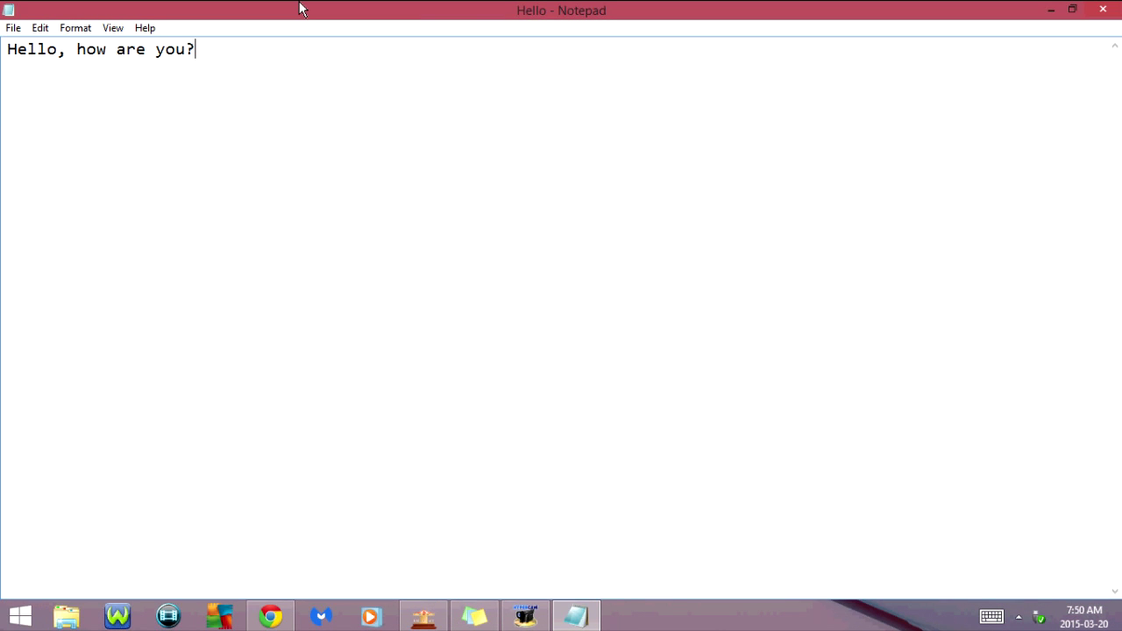
{"action": "double_click", "coordinate": [200, 48]}
{"action": "left_click_drag", "start_coordinate": [200, 48], "coordinate": [77, 49]}
{"action": "left_click", "coordinate": [77, 49]}
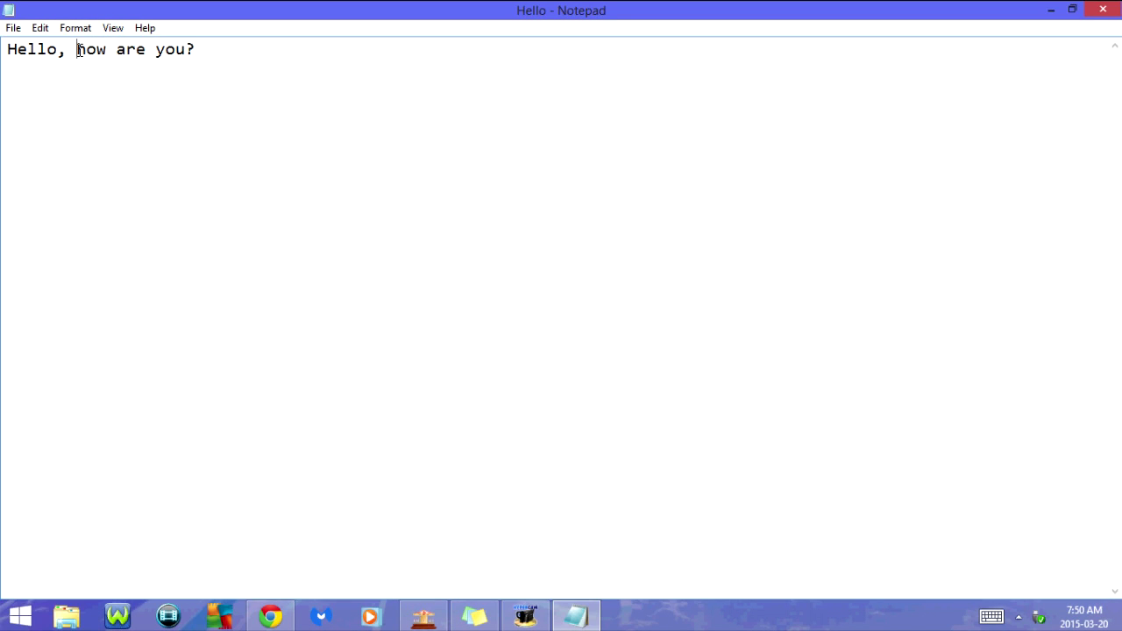
{"action": "key", "text": "shift+End"}
{"action": "key", "text": "ctrl+c"}
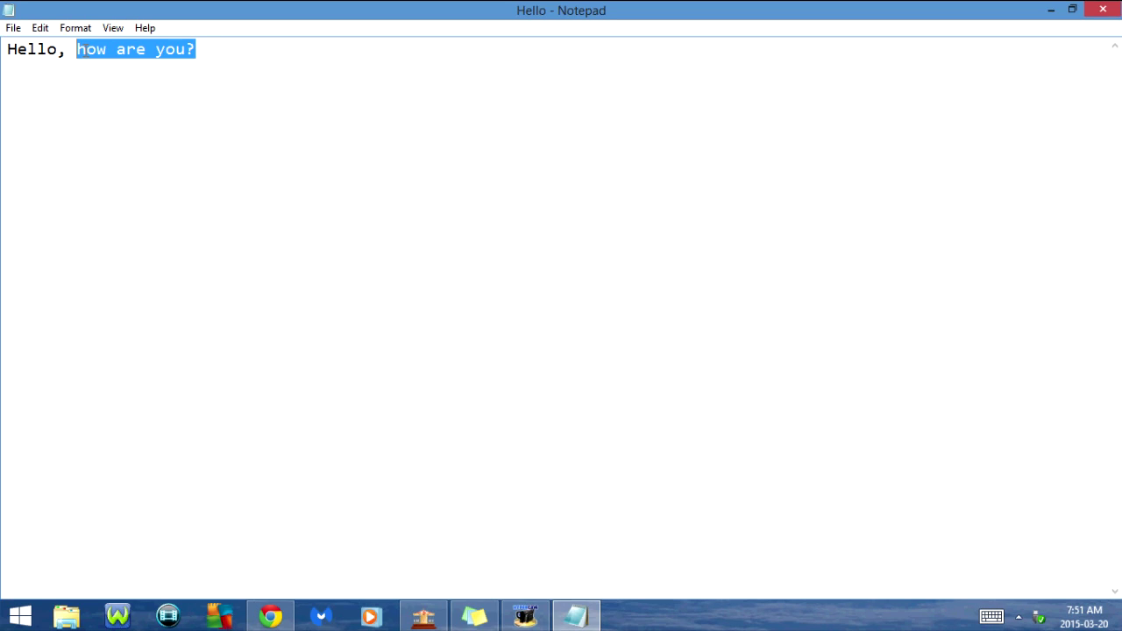
{"action": "left_click", "coordinate": [204, 49]}
{"action": "key", "text": "Return"}
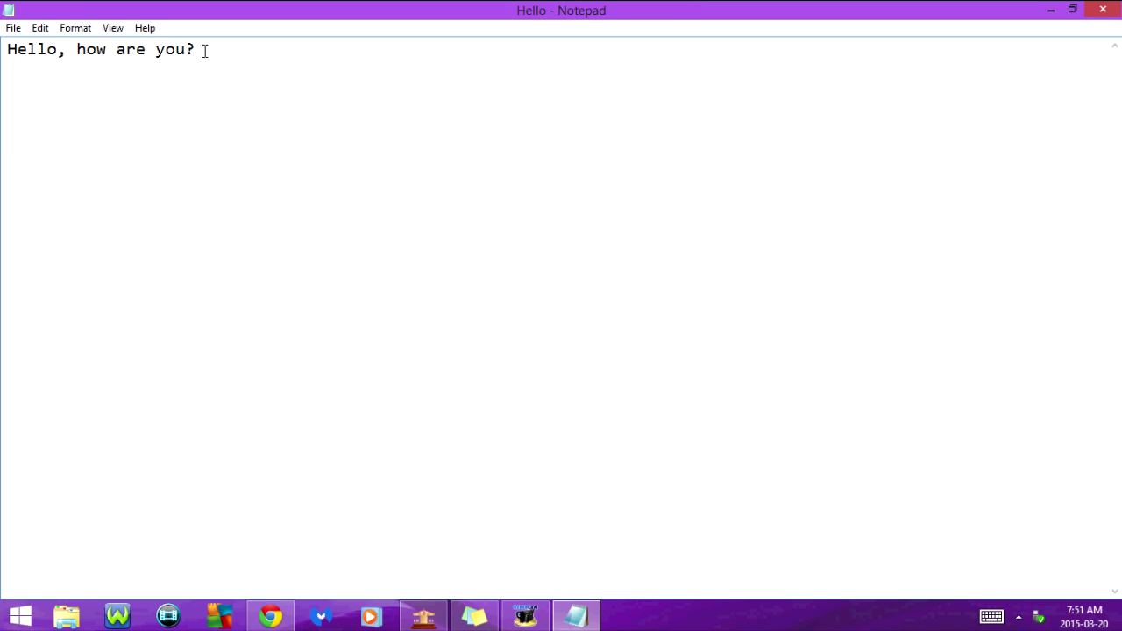
{"action": "key", "text": "Return"}
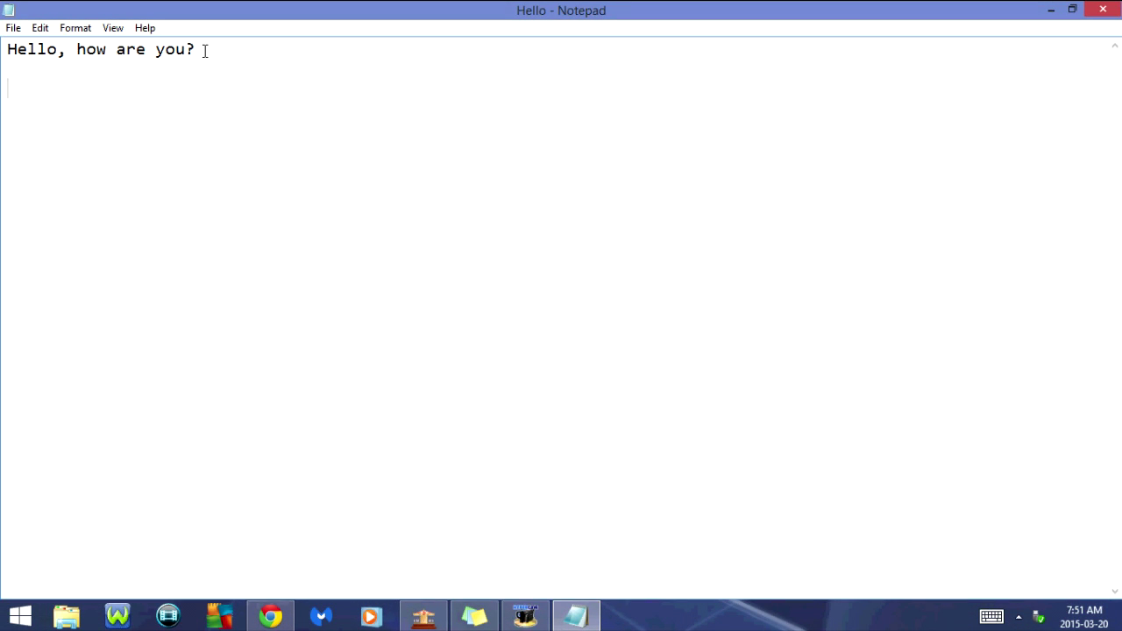
{"action": "key", "text": "ctrl+v"}
{"action": "key", "text": "shift+Home"}
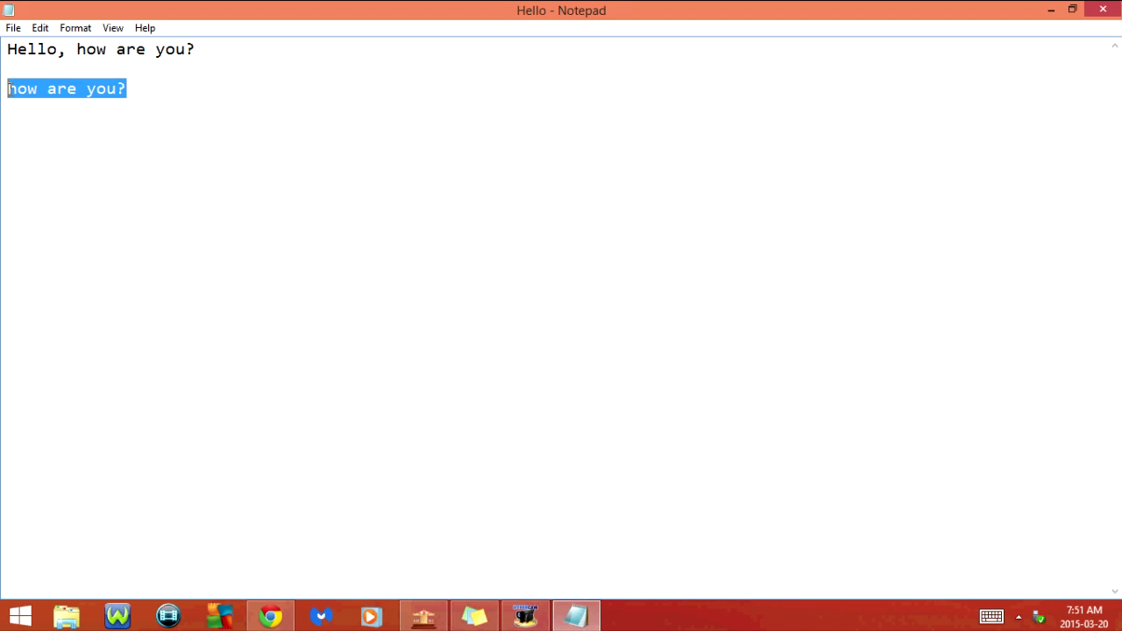
{"action": "key", "text": "Delete"}
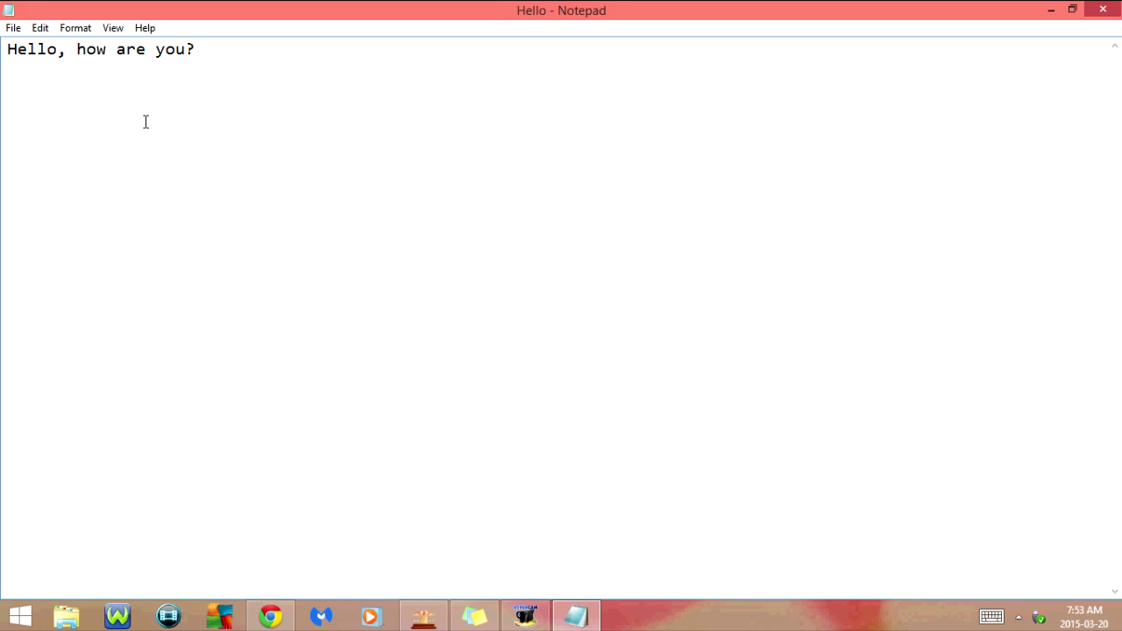
{"action": "key", "text": "ctrl+f"}
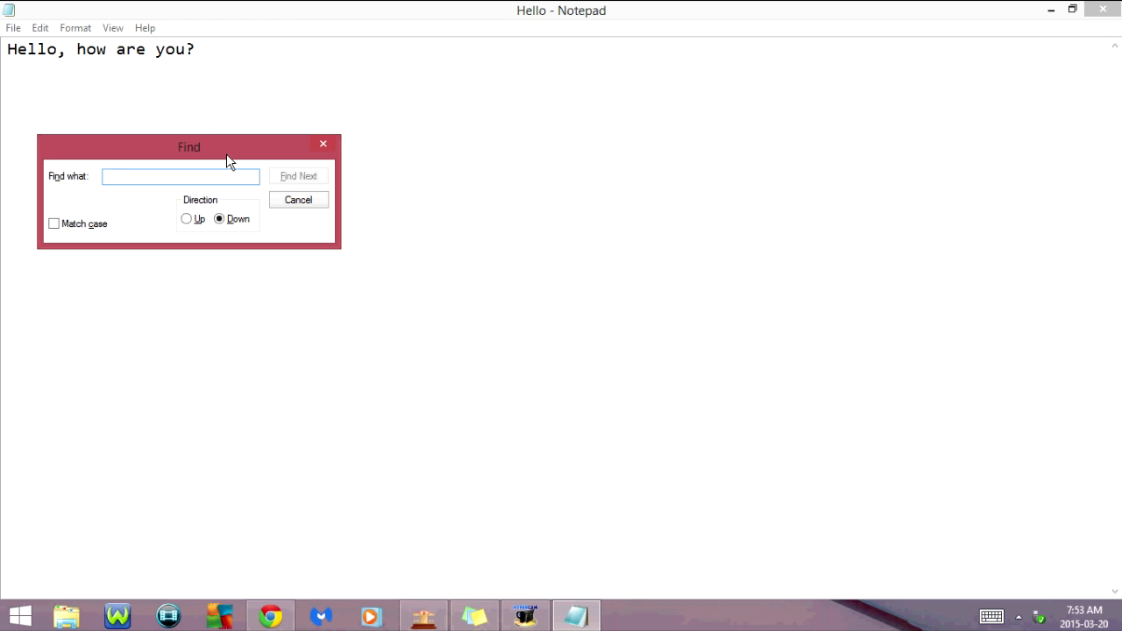
{"action": "type", "text": "how"}
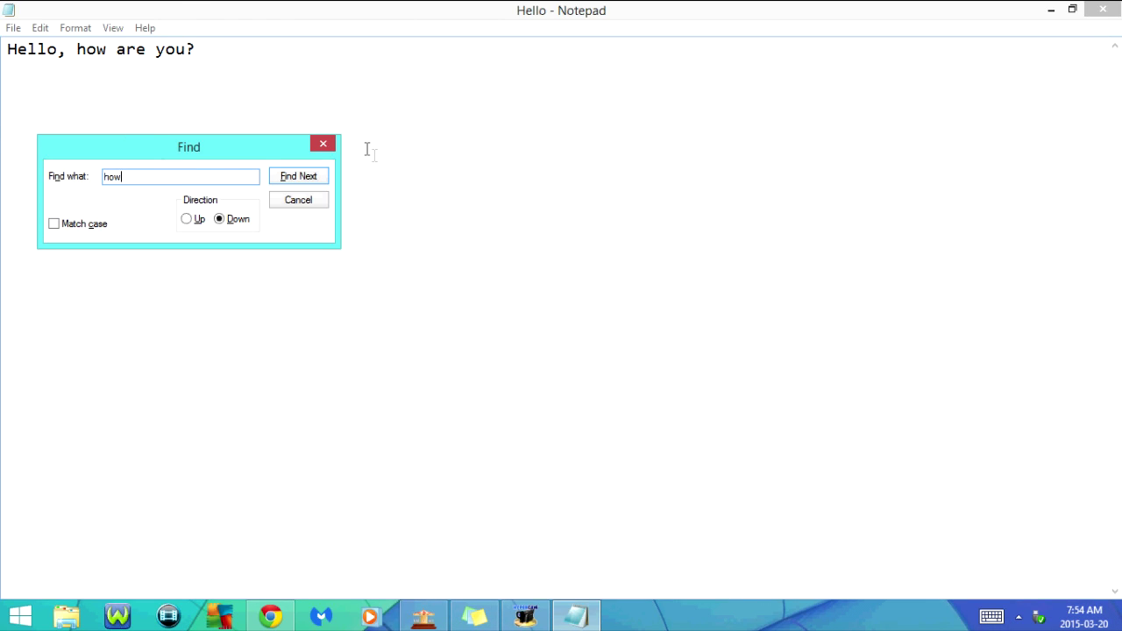
{"action": "left_click", "coordinate": [305, 184]}
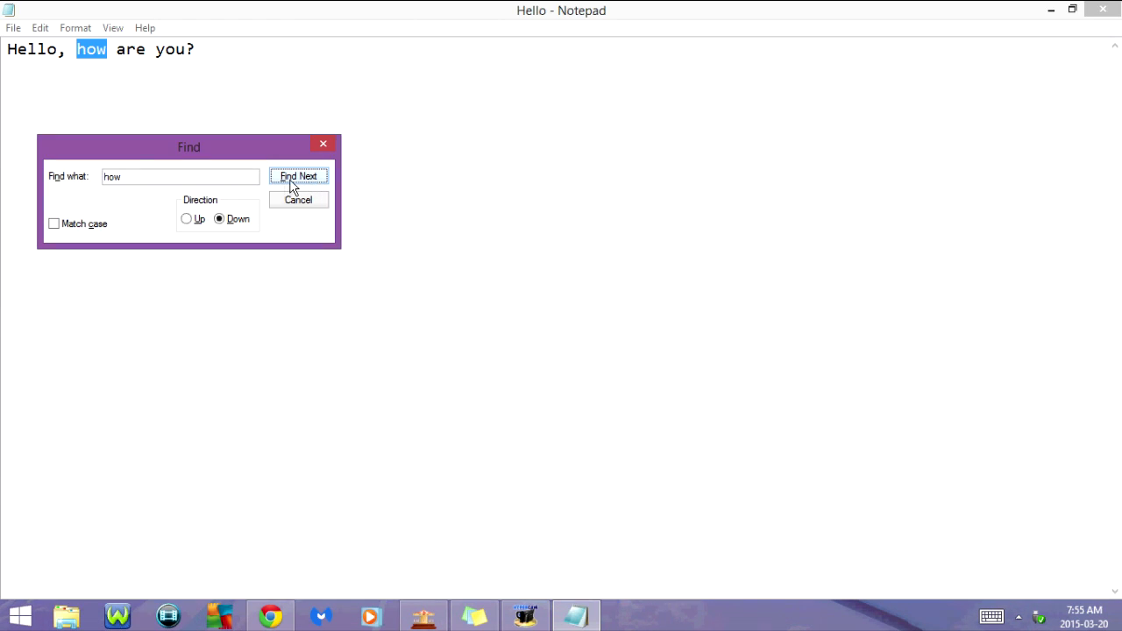
{"action": "left_click", "coordinate": [298, 200]}
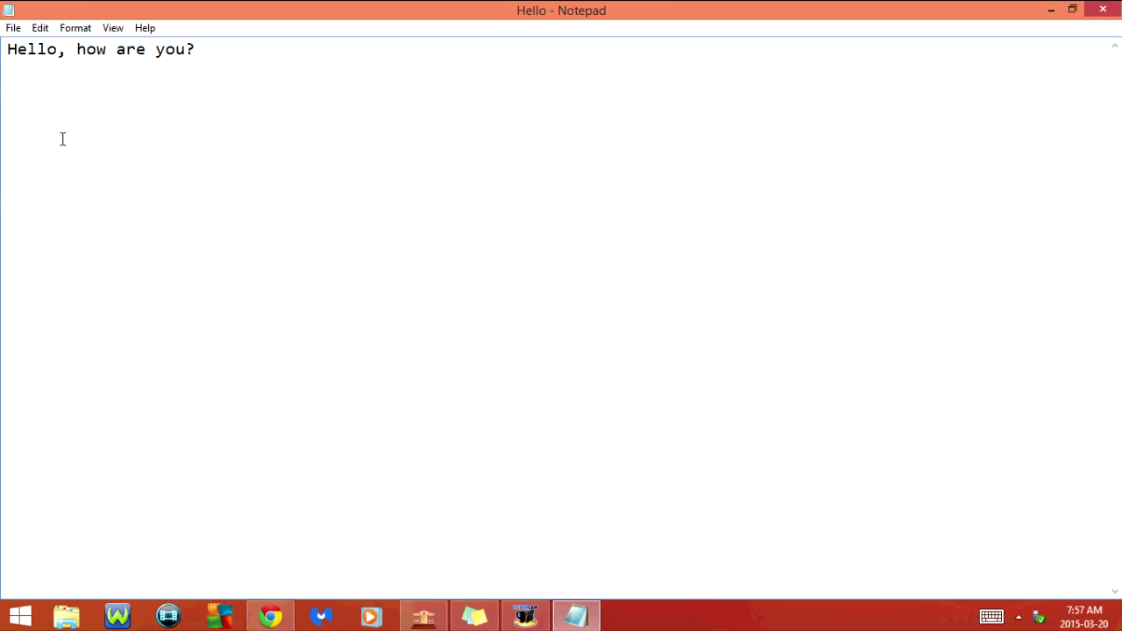
- Use Replace to change 'you?' to 'you today?', giving 'Hello, how are you today?'
{"action": "key", "text": "ctrl+h"}
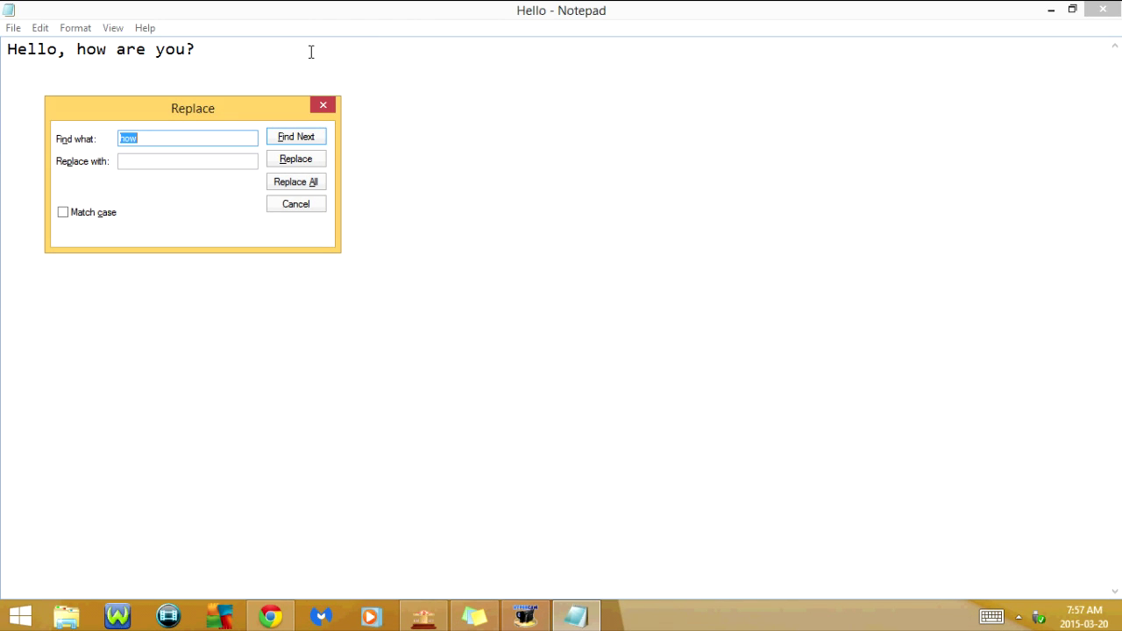
{"action": "left_click", "coordinate": [142, 138]}
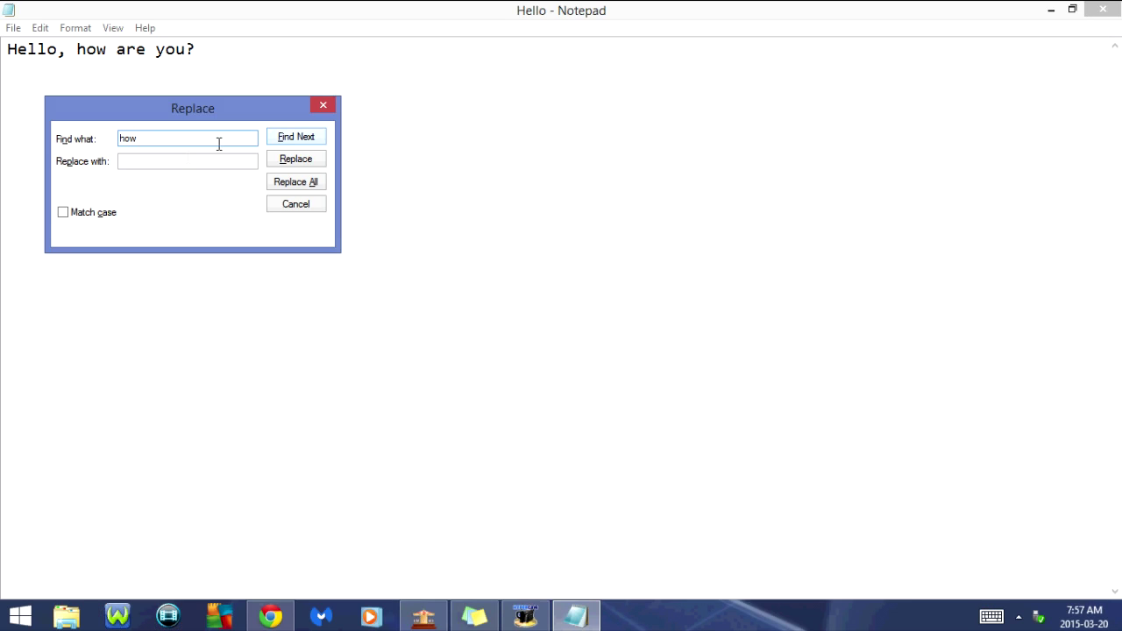
{"action": "left_click", "coordinate": [188, 162]}
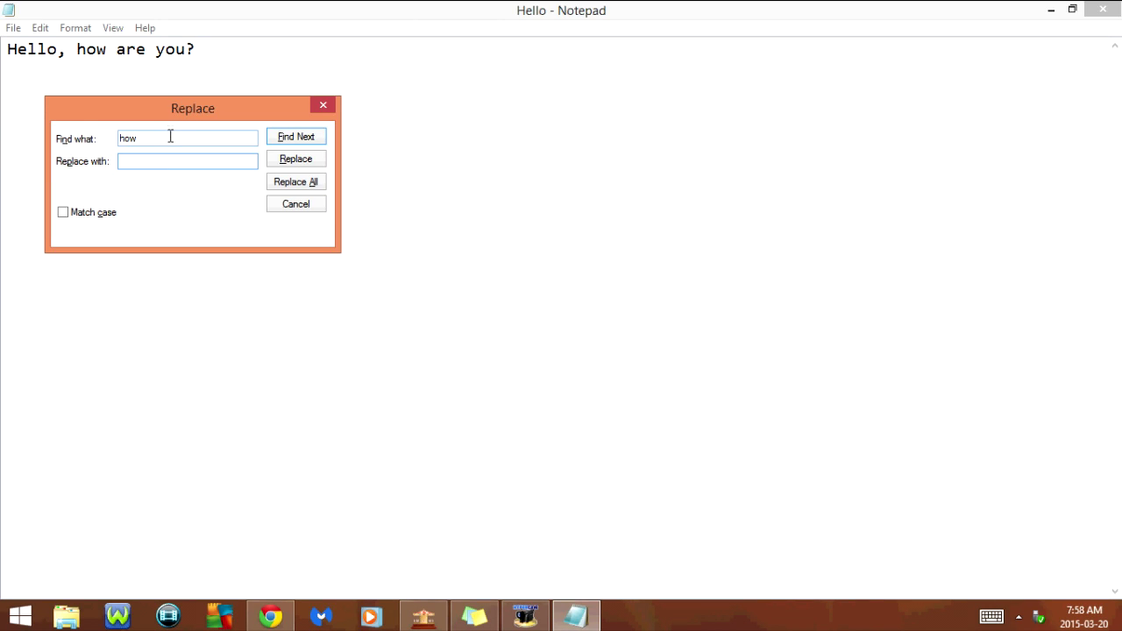
{"action": "left_click", "coordinate": [170, 138]}
{"action": "key", "text": "BackSpace"}
{"action": "key", "text": "BackSpace"}
{"action": "key", "text": "BackSpace"}
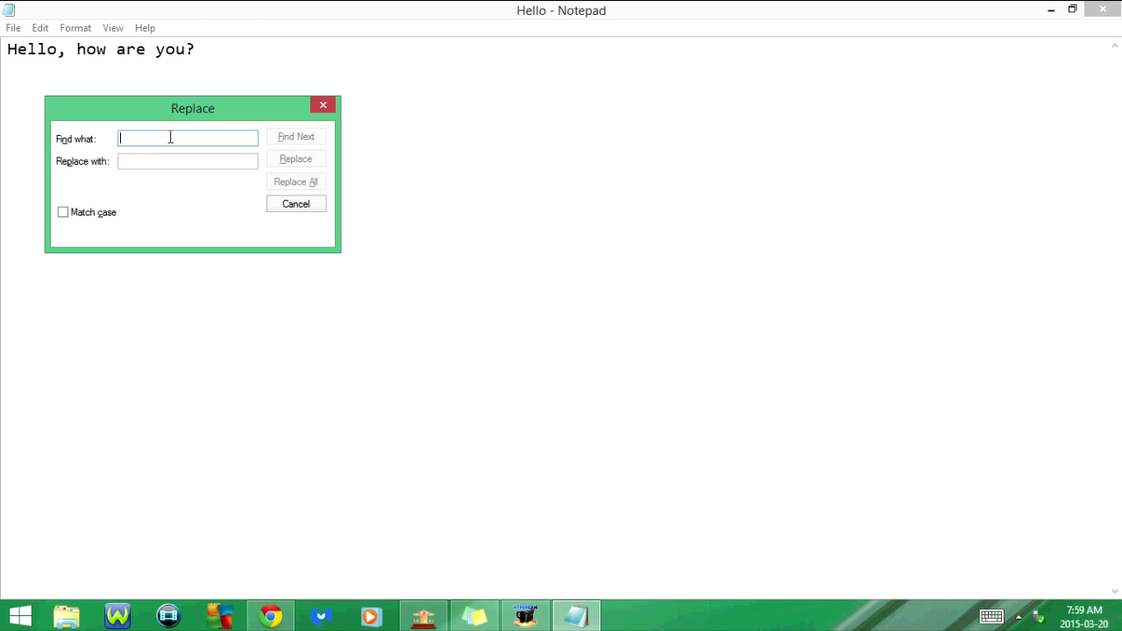
{"action": "type", "text": "you?"}
{"action": "left_click", "coordinate": [181, 160]}
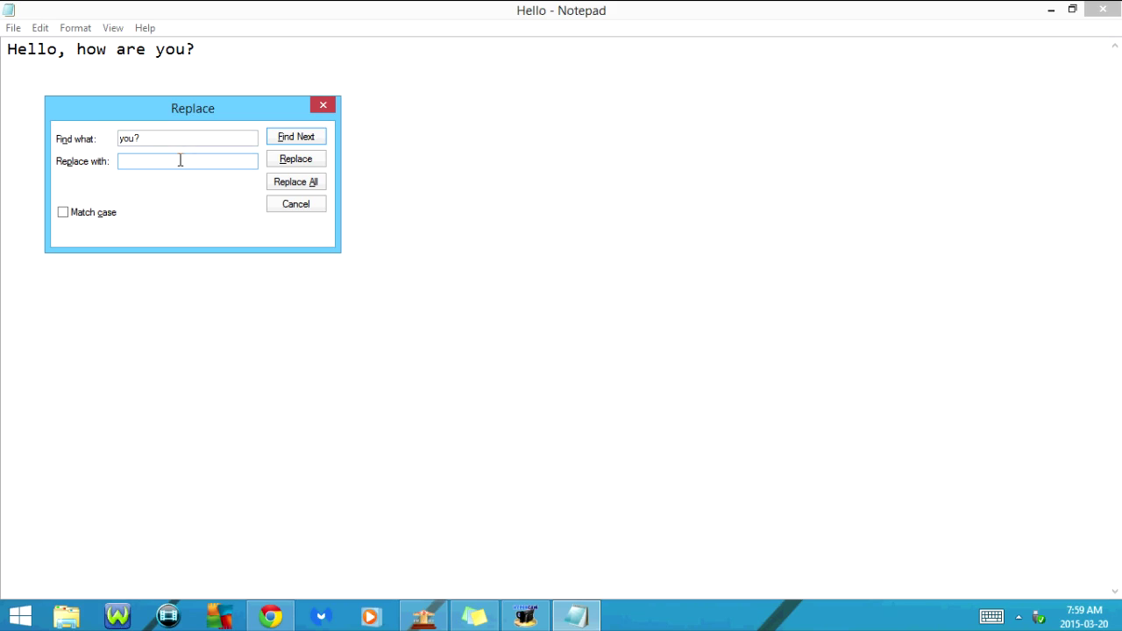
{"action": "type", "text": "you today?"}
{"action": "left_click", "coordinate": [298, 138]}
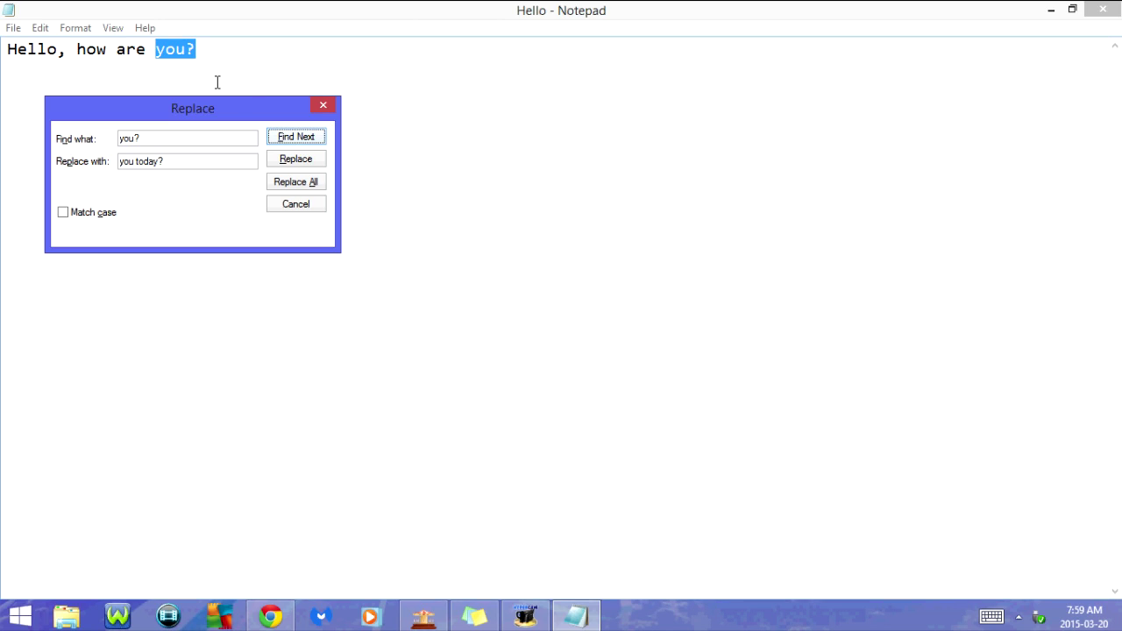
{"action": "left_click", "coordinate": [296, 160]}
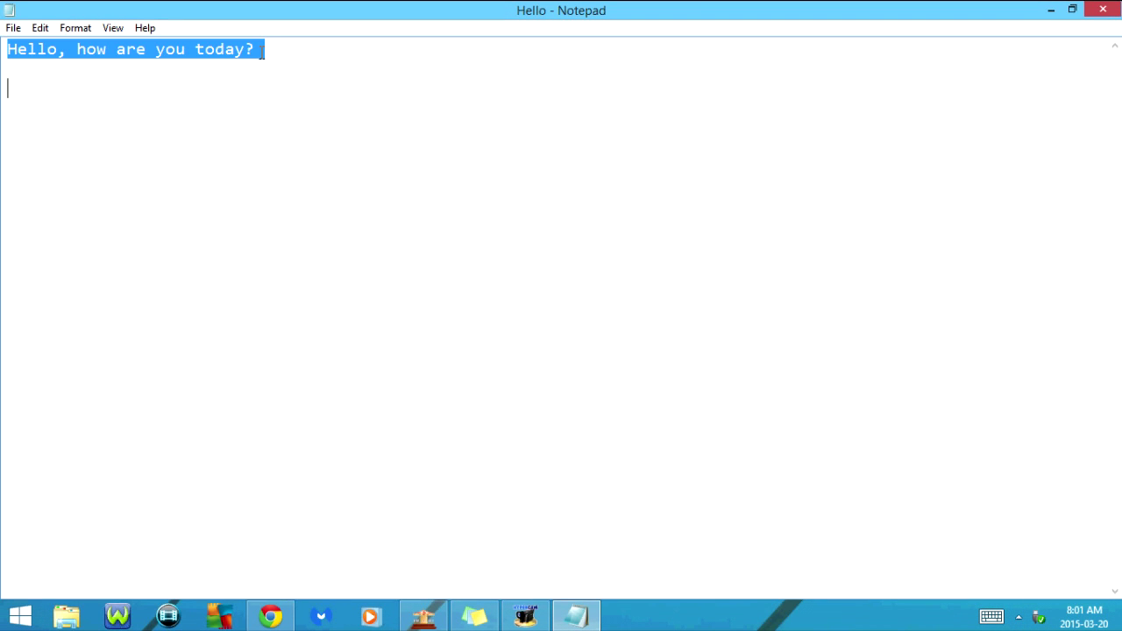
- Insert the time and date at the line end, undo it, and close Notepad
{"action": "left_click", "coordinate": [283, 48]}
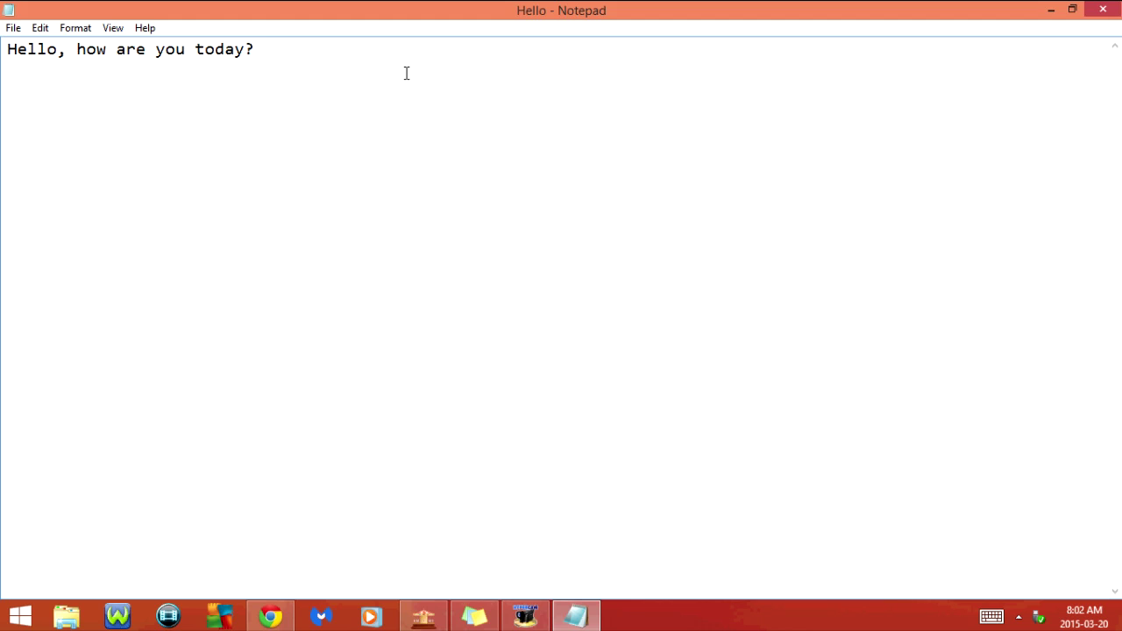
{"action": "key", "text": "F5"}
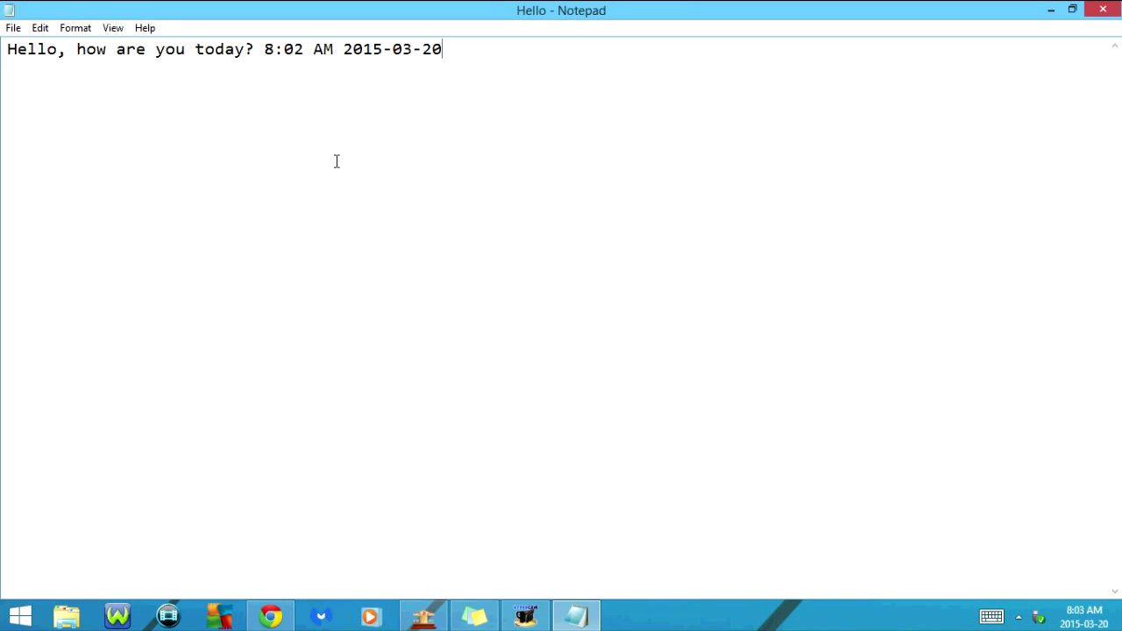
{"action": "key", "text": "ctrl+z"}
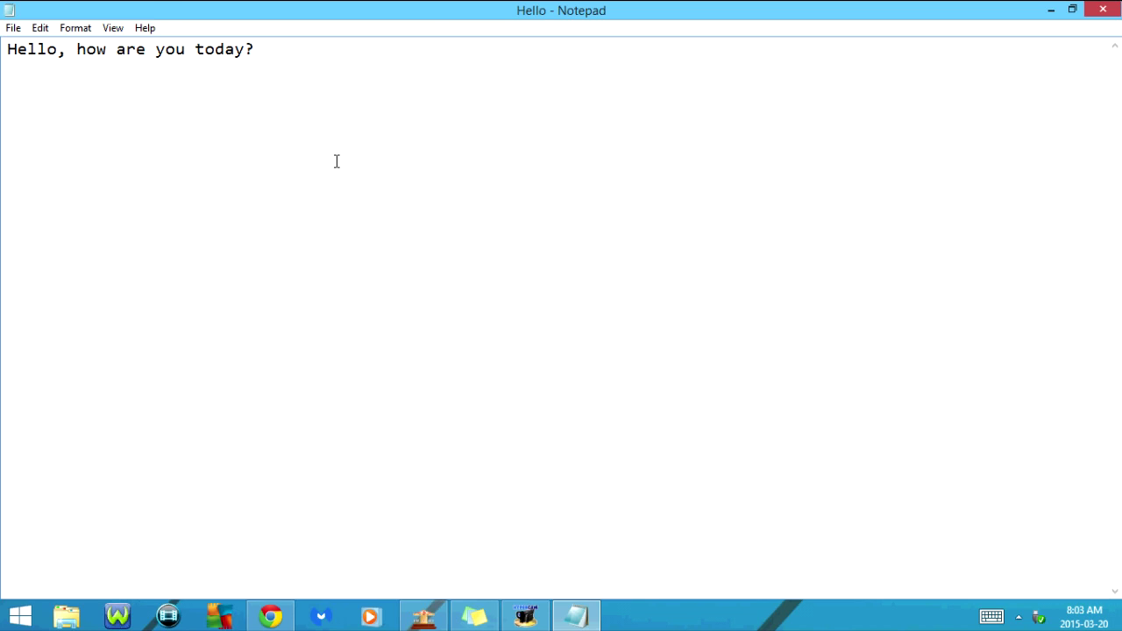
{"action": "key", "text": "alt+F4"}
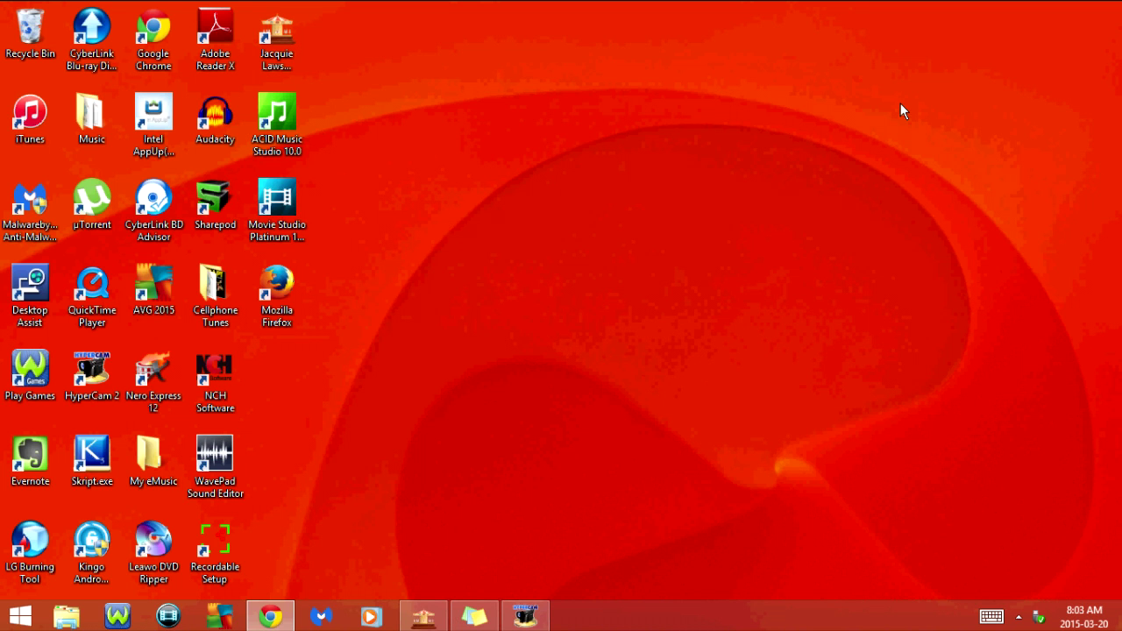